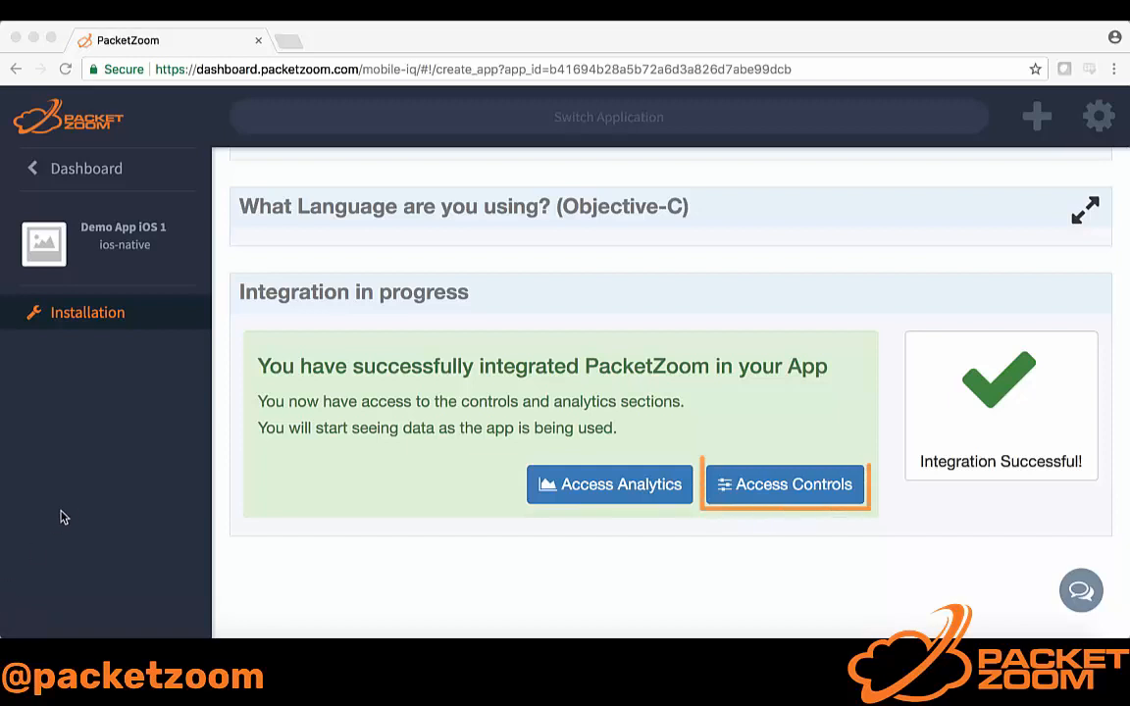
- Open the control settings of Demo App iOS 1 and start creating a new file type filter
{"action": "left_click", "coordinate": [796, 502]}
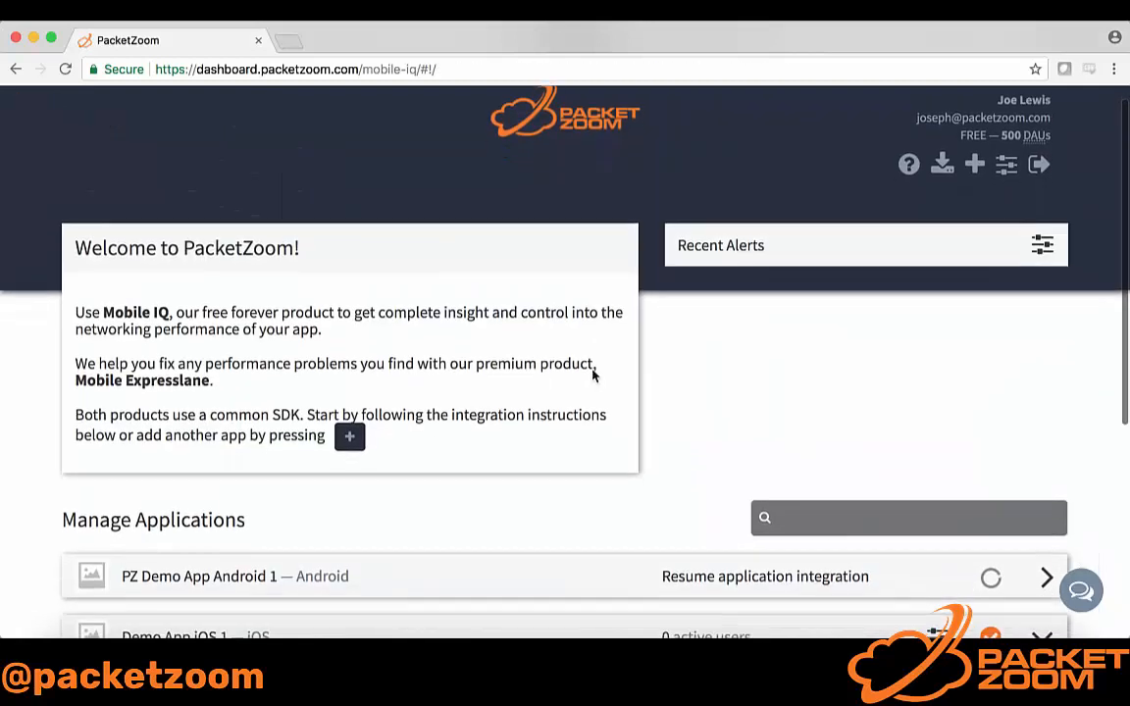
{"action": "scroll", "coordinate": [592, 374], "scroll_direction": "down", "scroll_amount": 2}
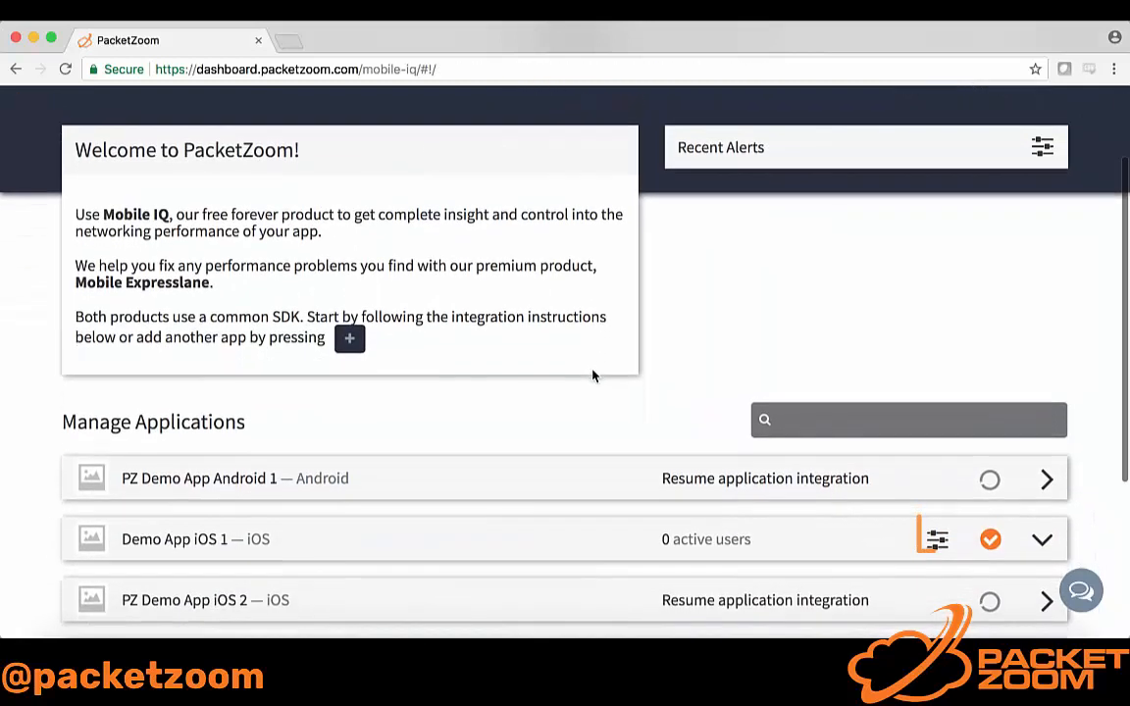
{"action": "left_click", "coordinate": [935, 536]}
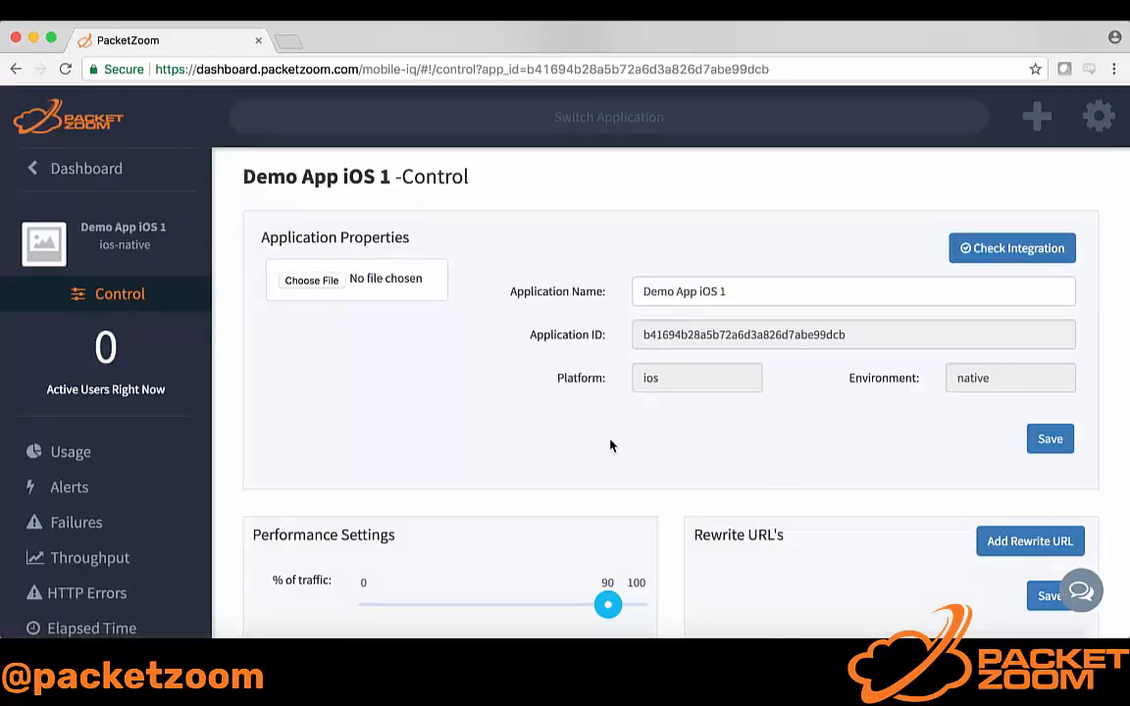
{"action": "scroll", "coordinate": [609, 447], "scroll_direction": "down", "scroll_amount": 10}
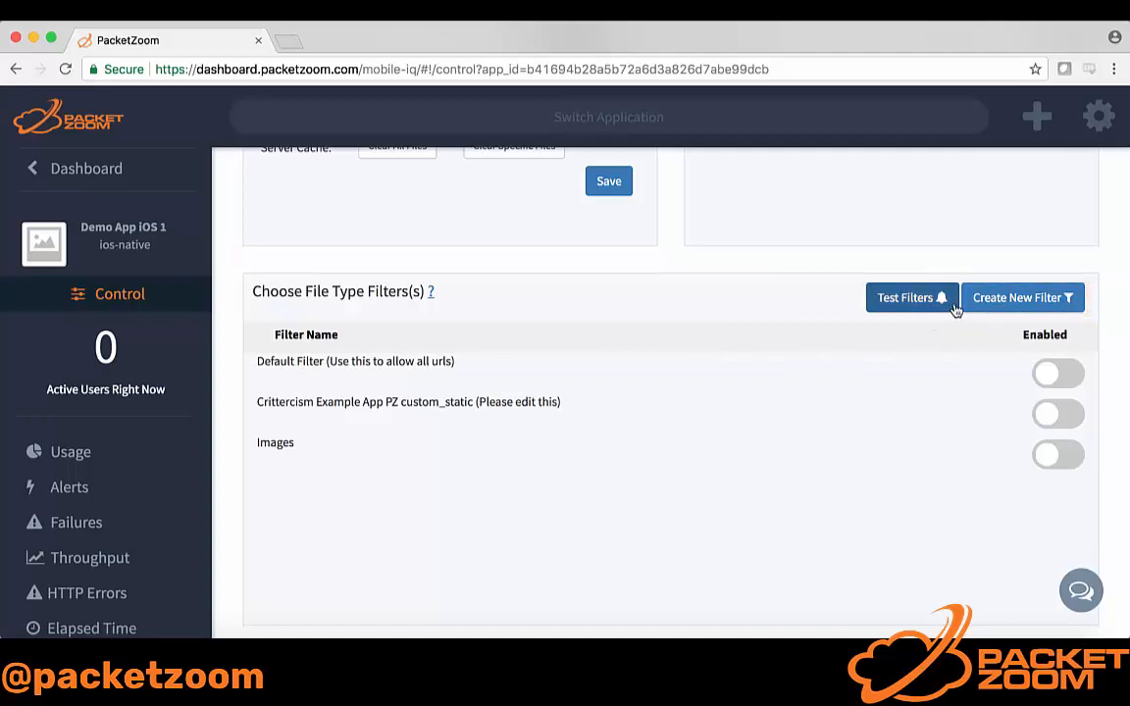
{"action": "left_click", "coordinate": [991, 305]}
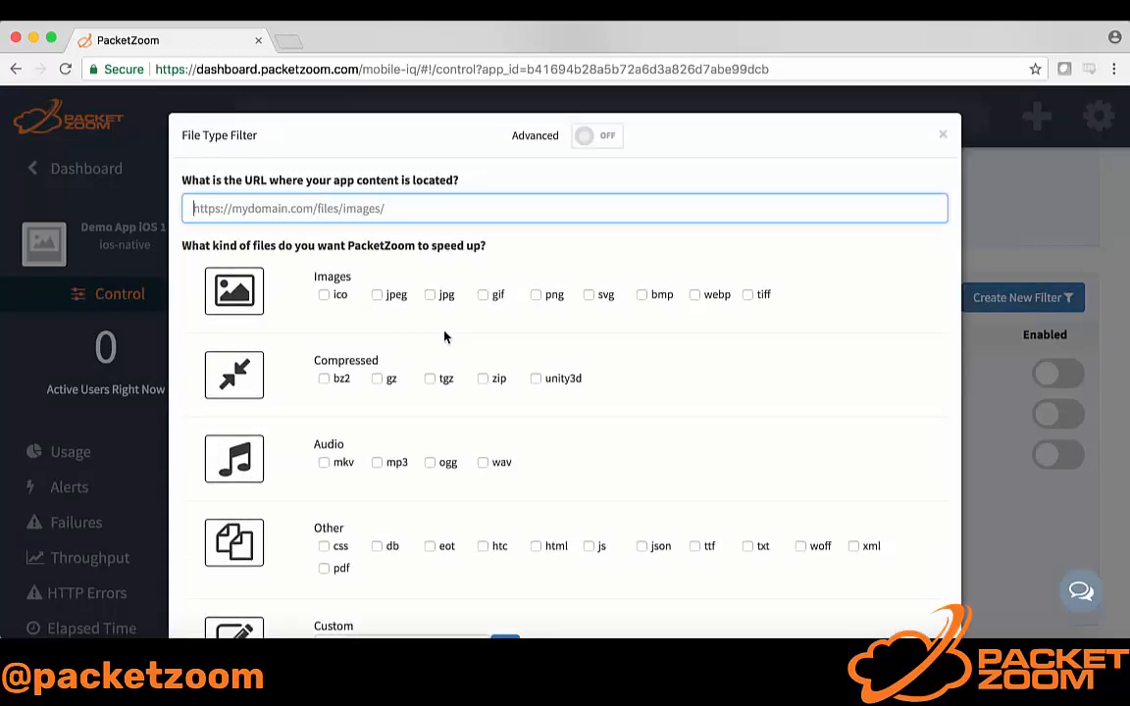
{"action": "type", "text": "https://mydomain.com"}
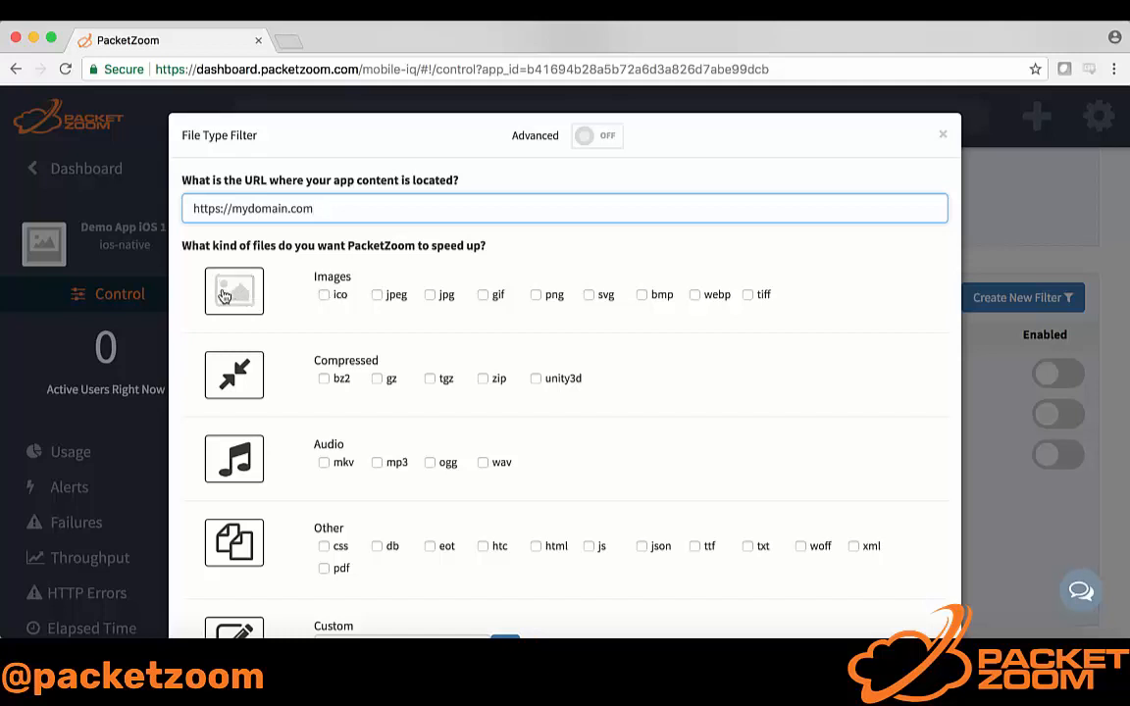
{"action": "left_click", "coordinate": [323, 294]}
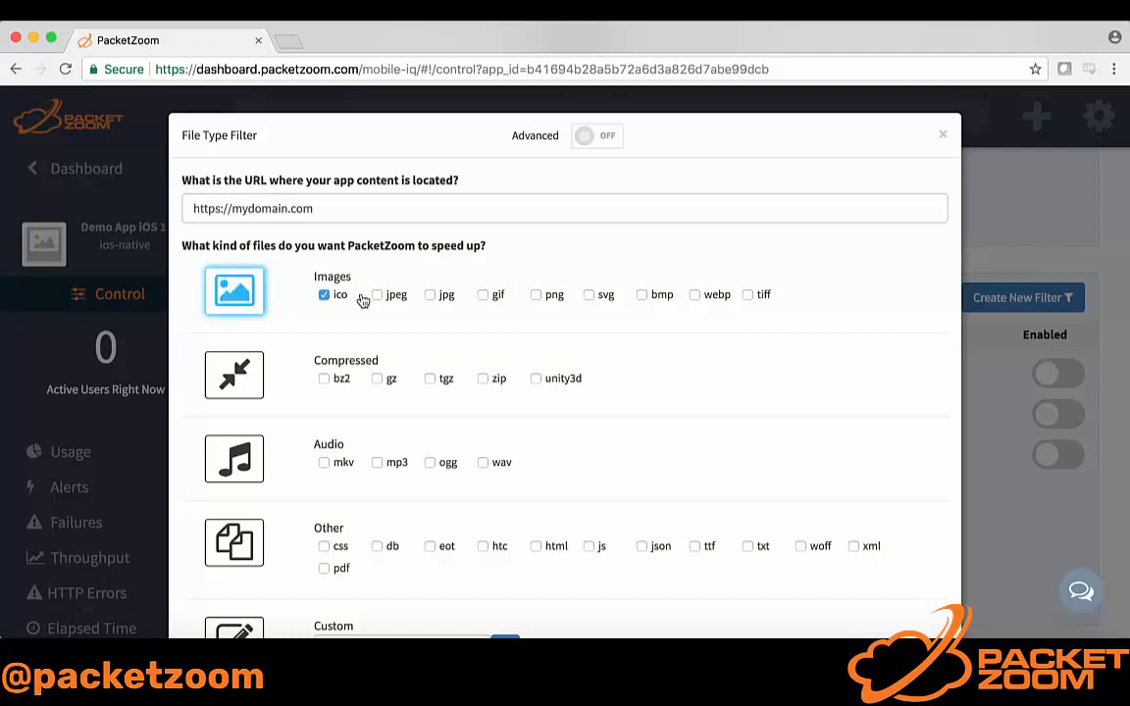
{"action": "left_click", "coordinate": [377, 295]}
{"action": "left_click", "coordinate": [233, 383]}
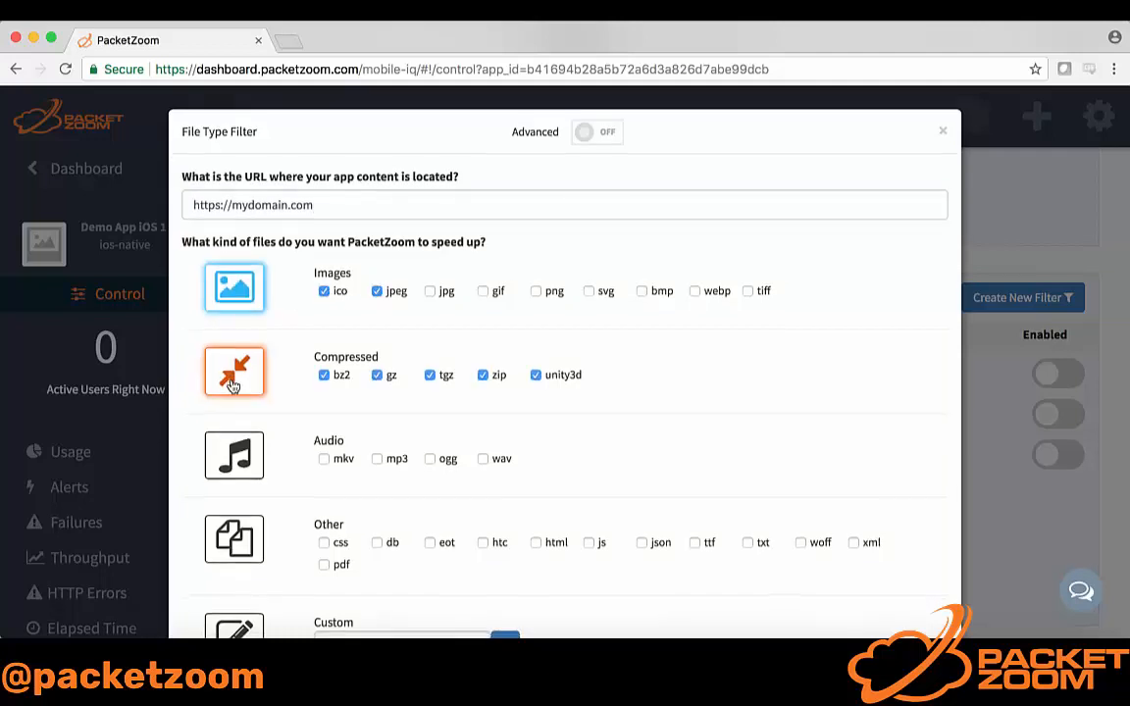
{"action": "scroll", "coordinate": [234, 385], "scroll_direction": "down", "scroll_amount": 5}
{"action": "left_click", "coordinate": [350, 405]}
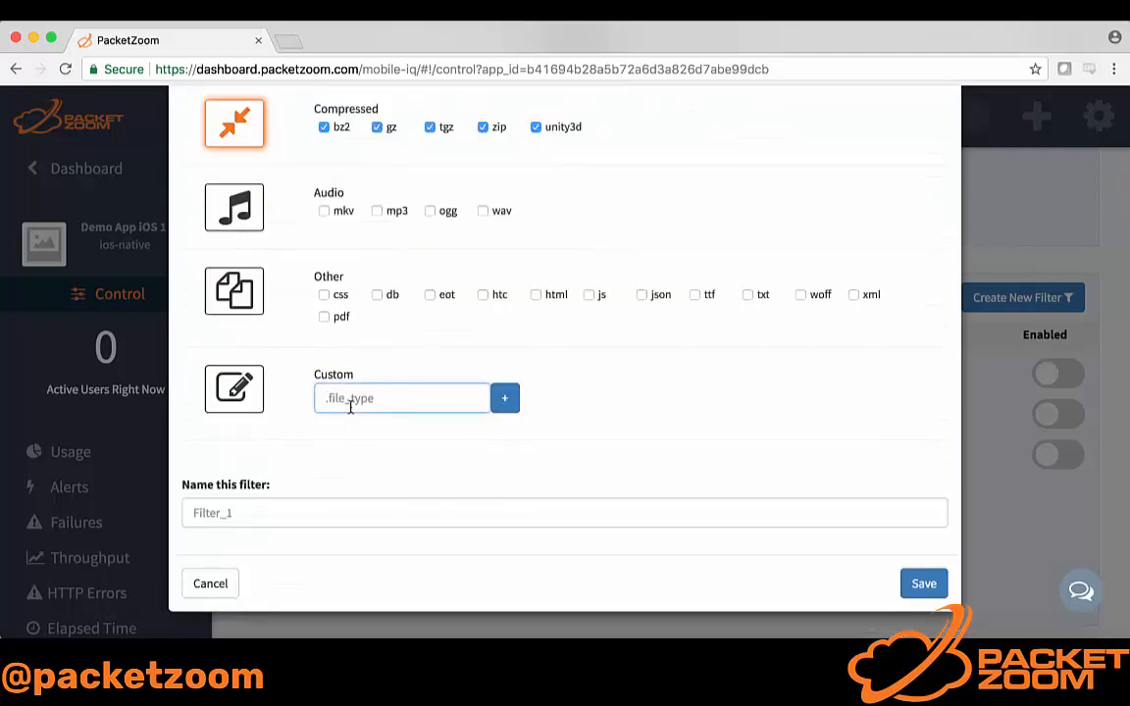
{"action": "type", "text": ".zip"}
{"action": "scroll", "coordinate": [424, 212], "scroll_direction": "up", "scroll_amount": 5}
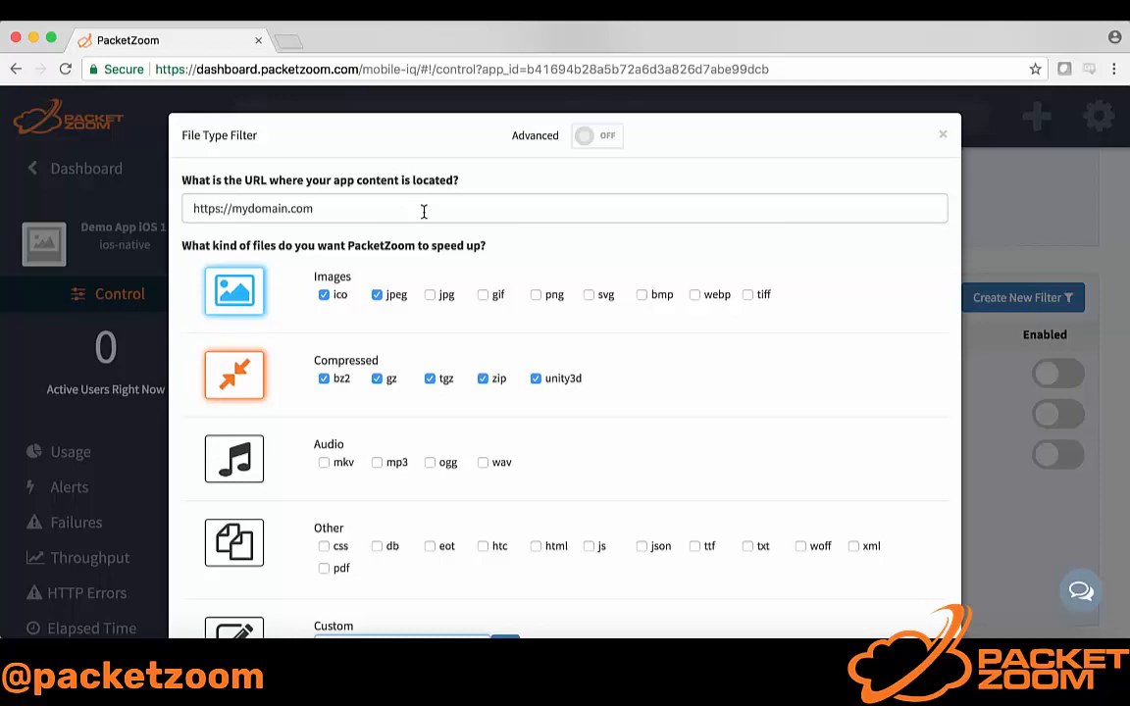
- Switch the filter to advanced mode and enter the static white list regex (https|http)://mydomain\.com/content/images.*\.(ico|jpeg|jpg|gif|png|svg|bmp|webp|tiff)(\?.*)?
{"action": "left_click", "coordinate": [592, 142]}
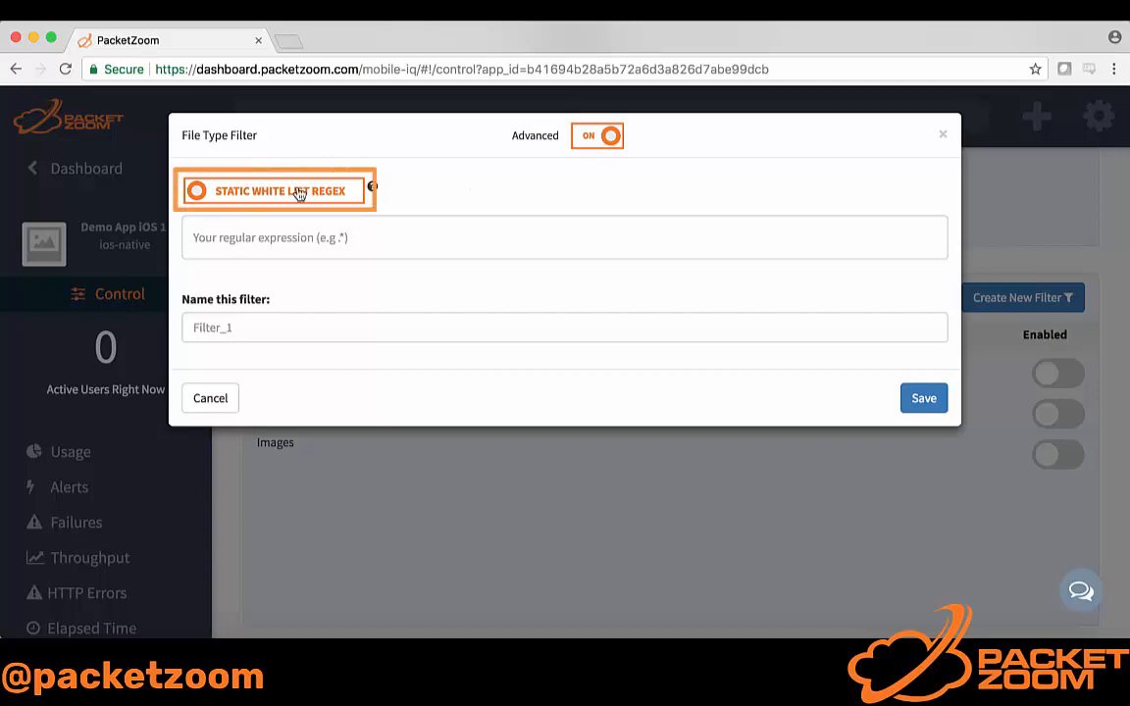
{"action": "left_click", "coordinate": [253, 196]}
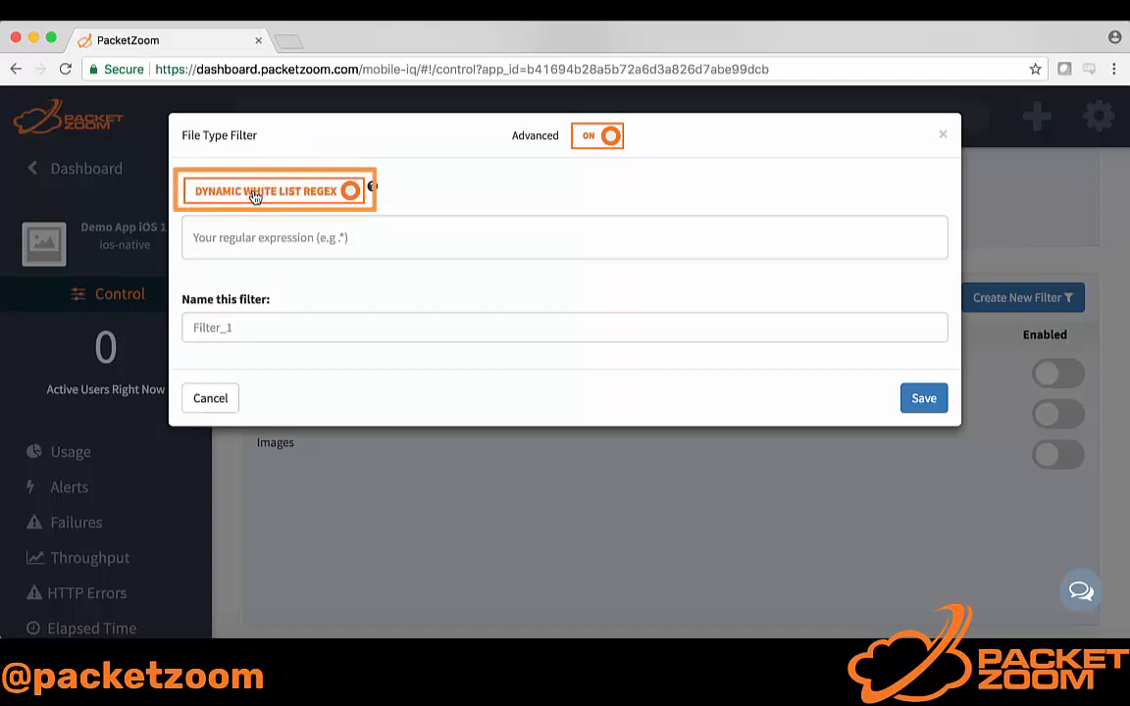
{"action": "left_click", "coordinate": [253, 195]}
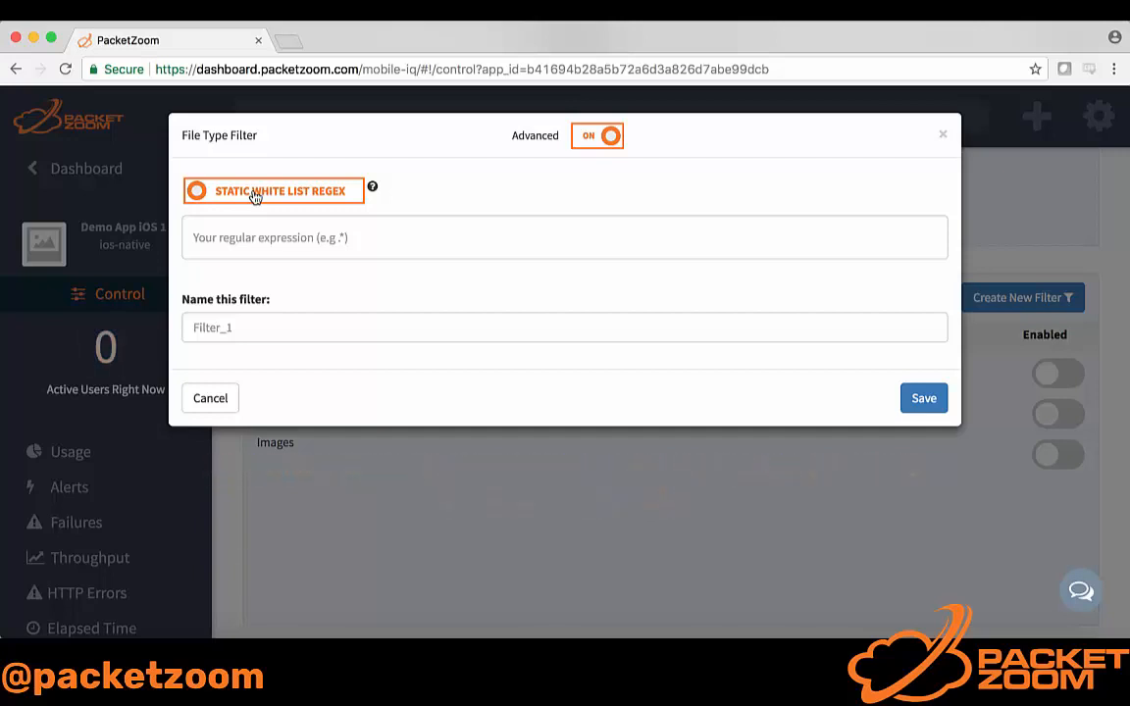
{"action": "left_click", "coordinate": [229, 256]}
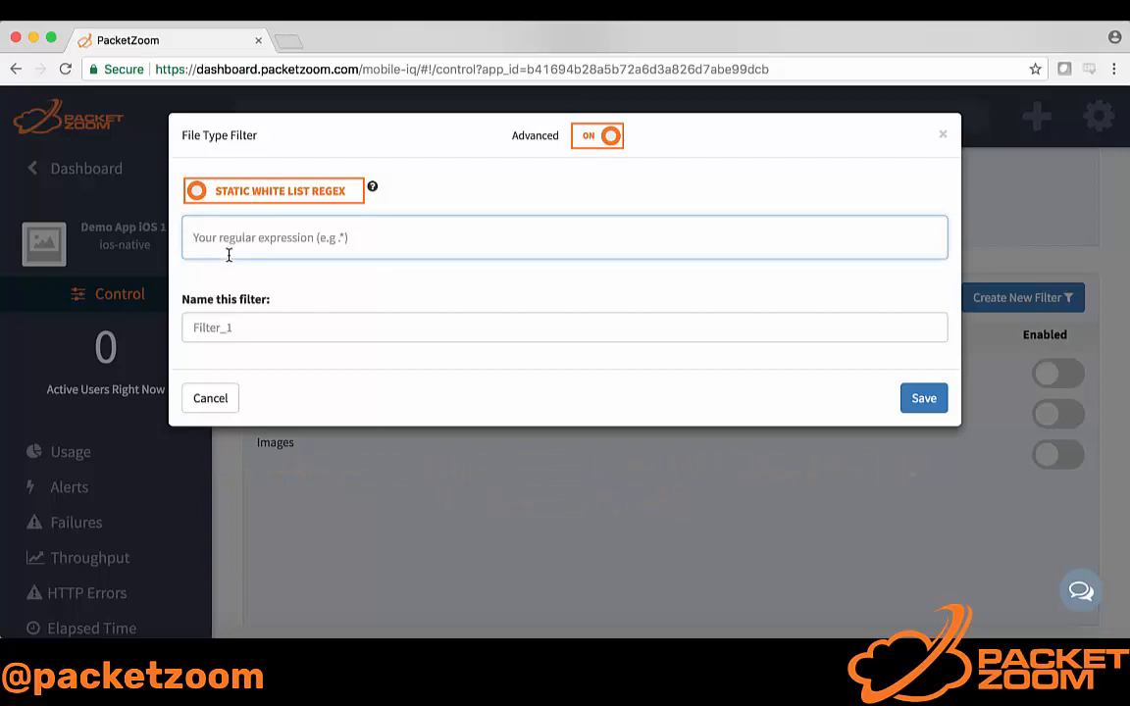
{"action": "type", "text": "(https|http)://mydomain\\.com/content/images.*\\.(ico|jpeg|jpg|gif|png|svg|bmp|webp|tiff)(\\?.*)?"}
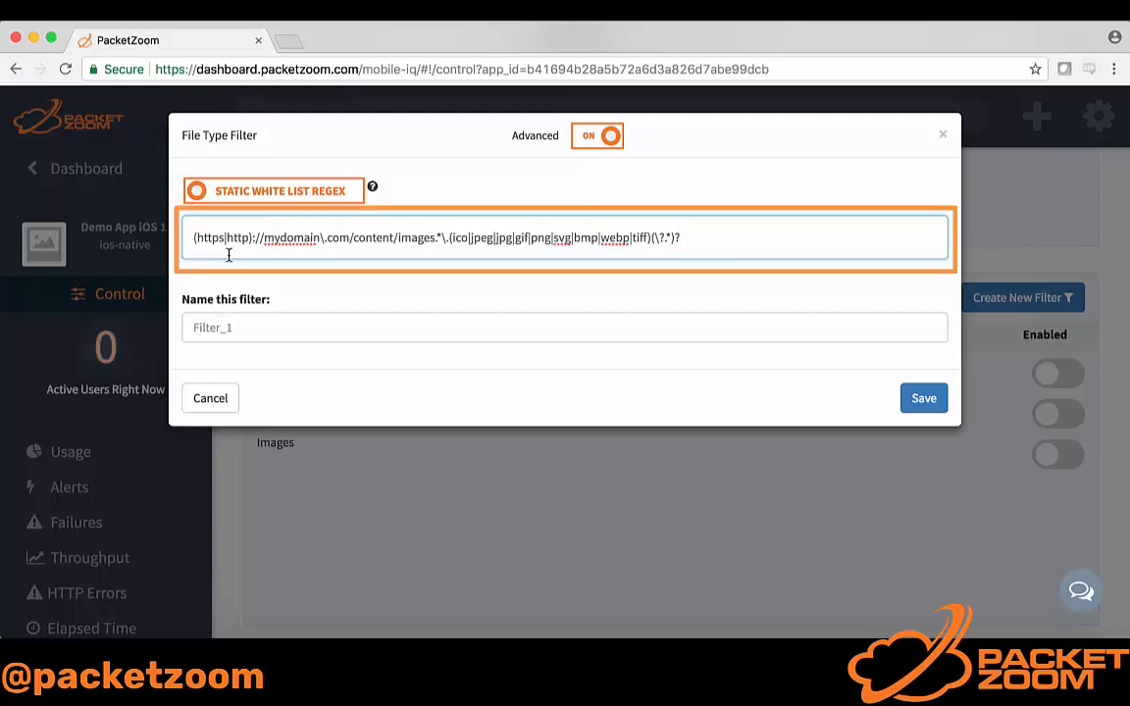
- Name the filter Demo FIlter and save it
{"action": "left_click", "coordinate": [245, 326]}
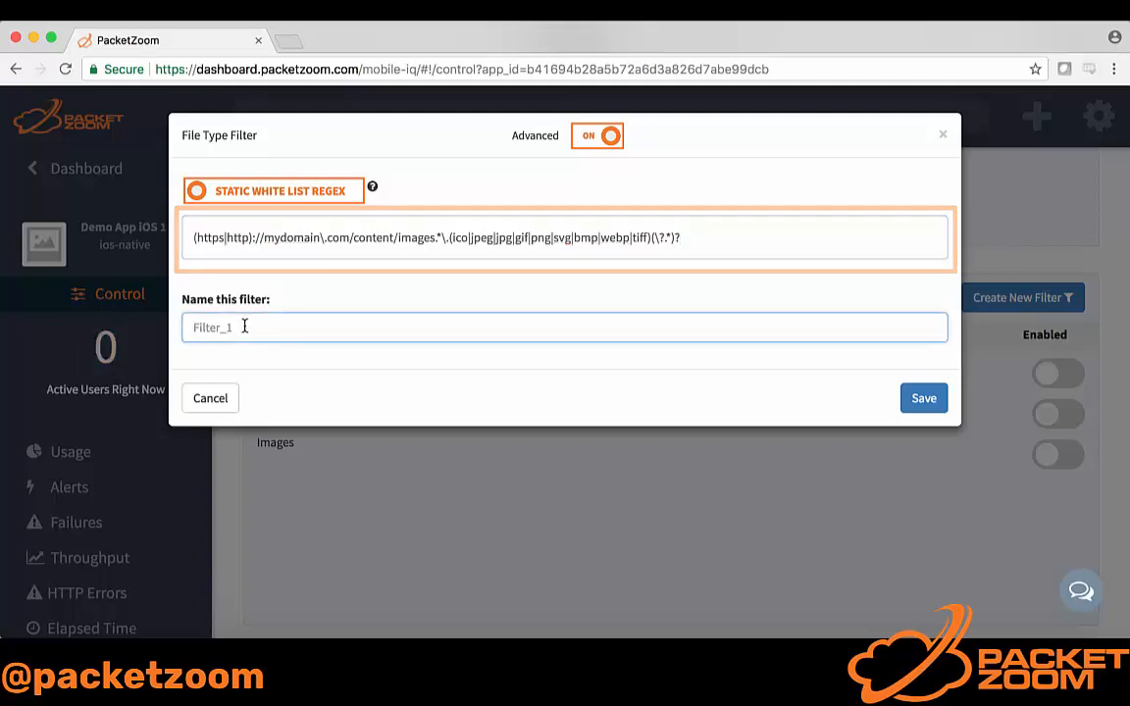
{"action": "type", "text": "Demo Flt"}
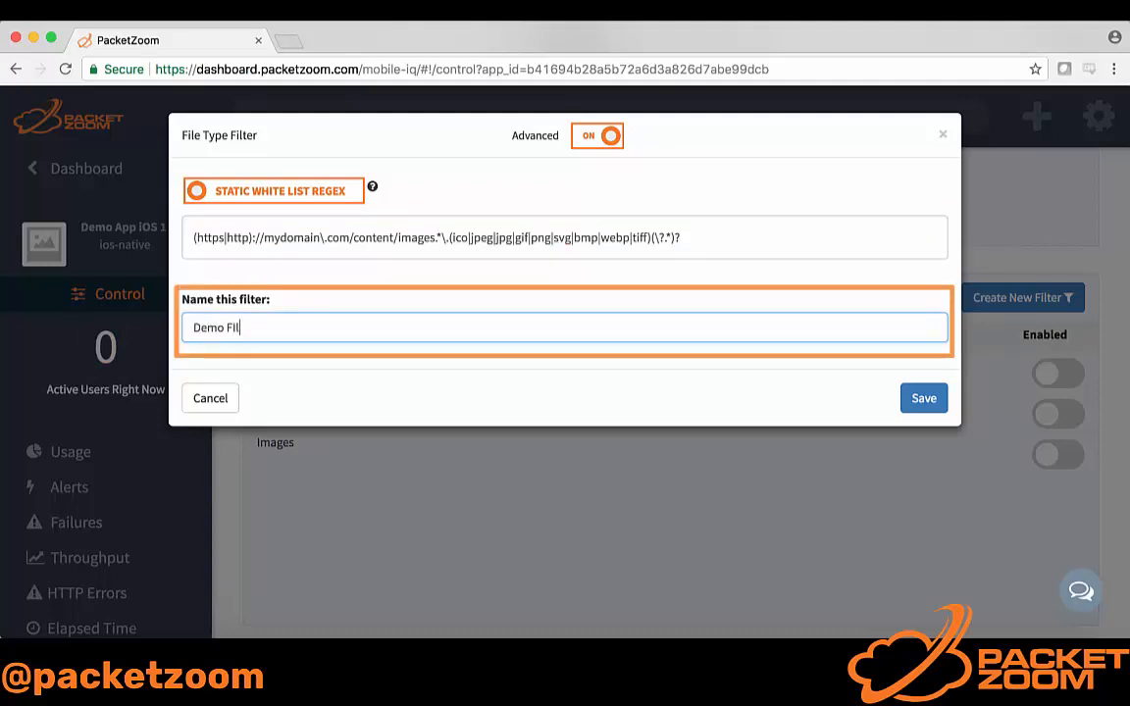
{"action": "type", "text": "ter"}
{"action": "left_click", "coordinate": [917, 399]}
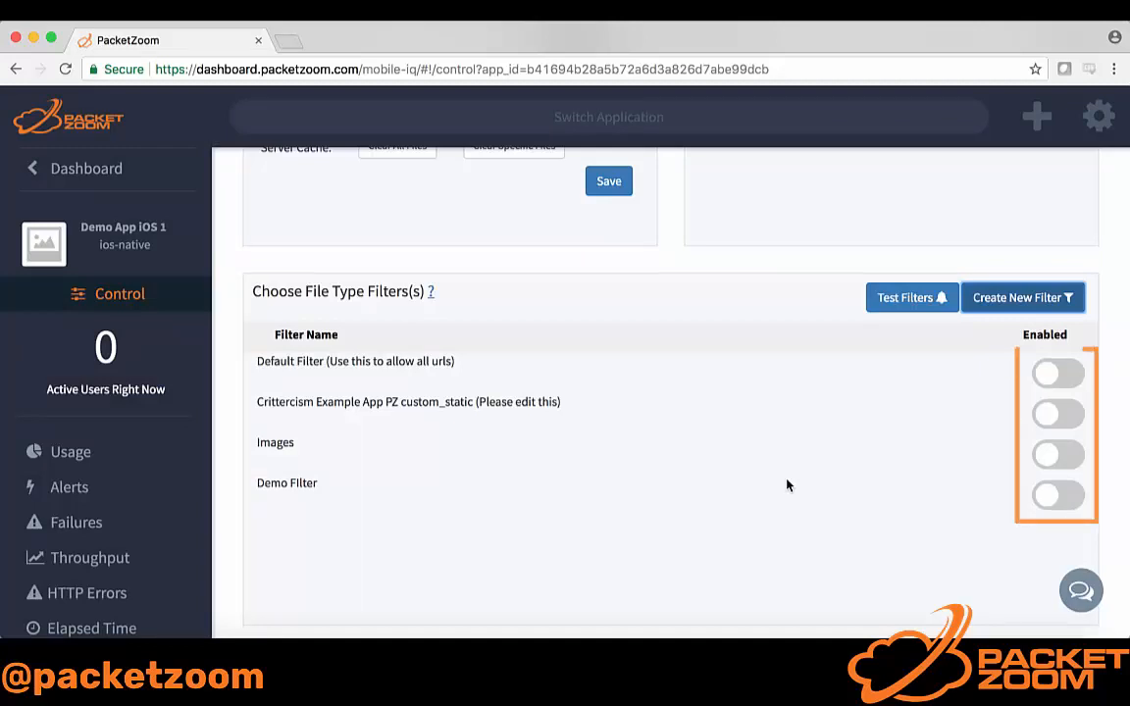
- Enable the Default Filter, the Crittercism Example App PZ custom_static filter and Demo FIlter
{"action": "left_click", "coordinate": [1060, 373]}
{"action": "left_click", "coordinate": [1060, 414]}
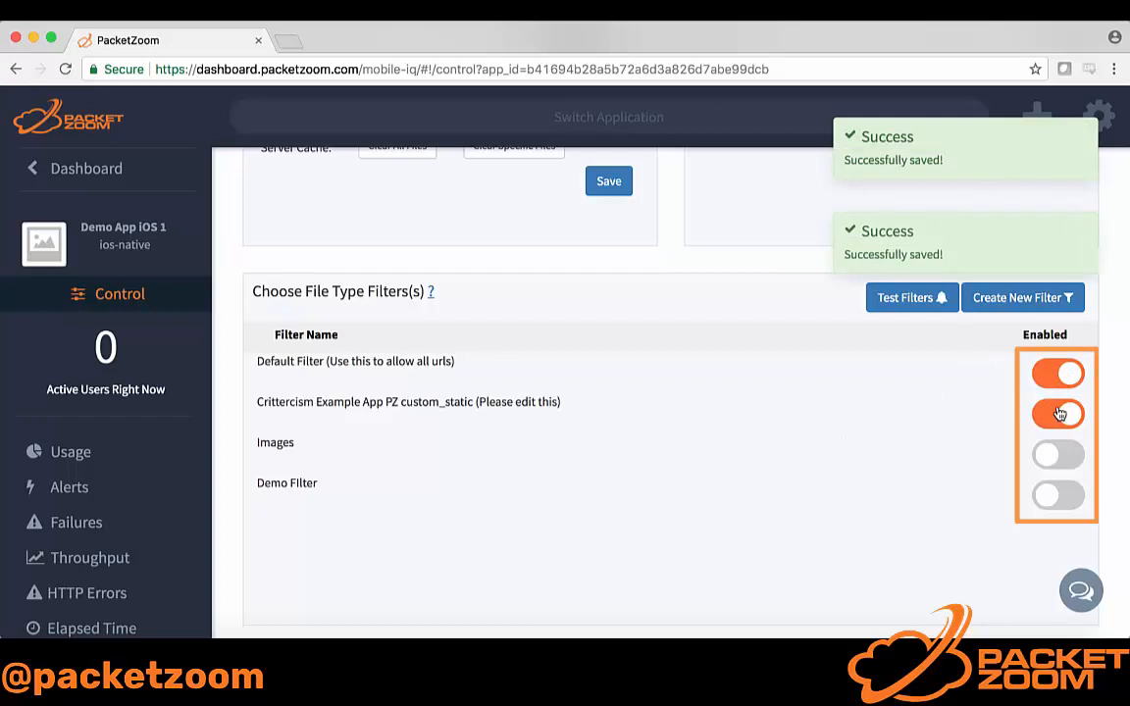
{"action": "left_click", "coordinate": [1062, 495]}
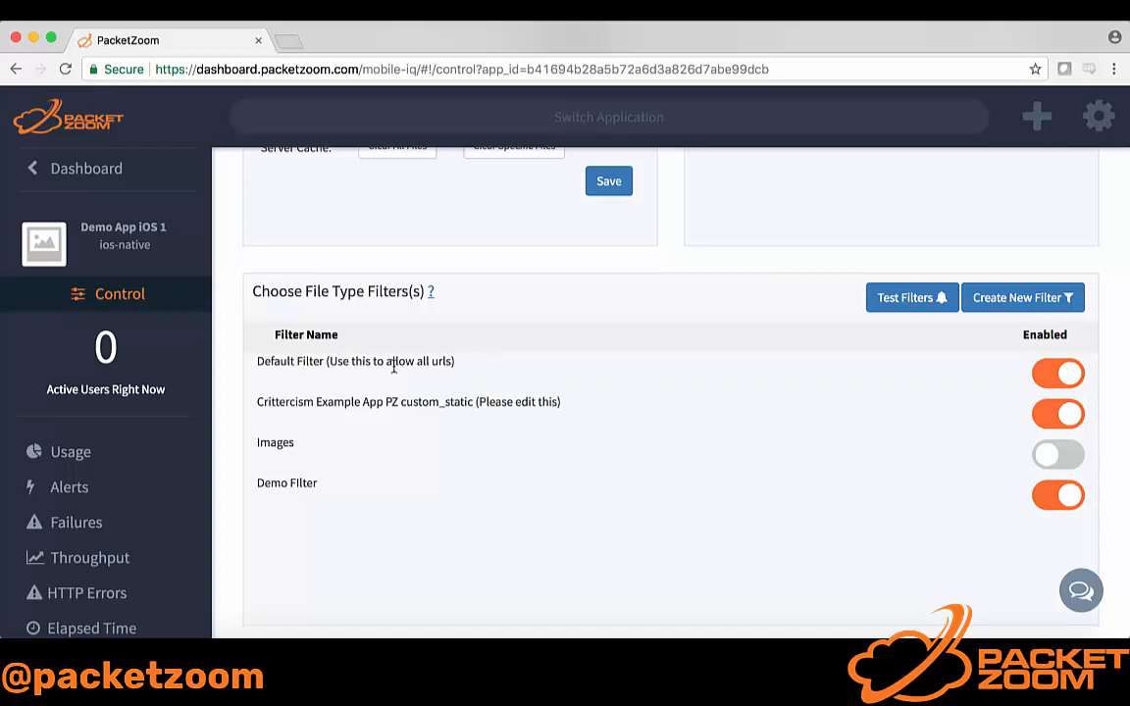
- Try the percentage of traffic in the performance settings at 0 and at 100
{"action": "scroll", "coordinate": [96, 451], "scroll_direction": "up", "scroll_amount": 1}
{"action": "scroll", "coordinate": [97, 453], "scroll_direction": "up", "scroll_amount": 3}
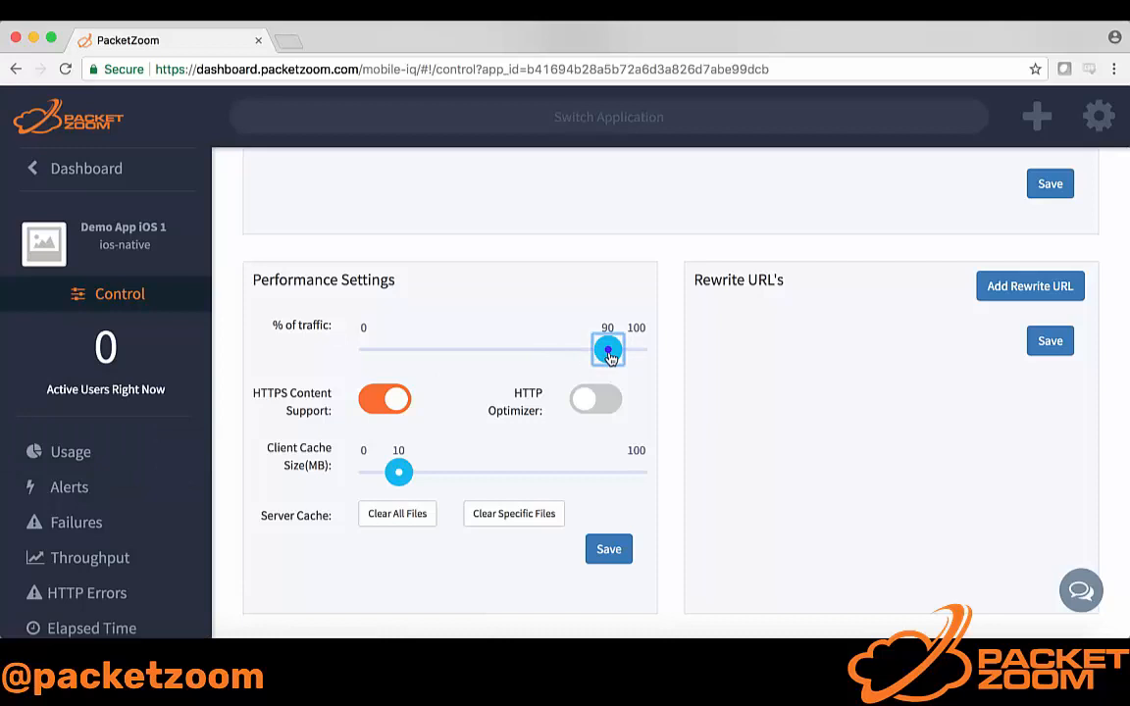
{"action": "left_click_drag", "start_coordinate": [609, 357], "coordinate": [341, 338]}
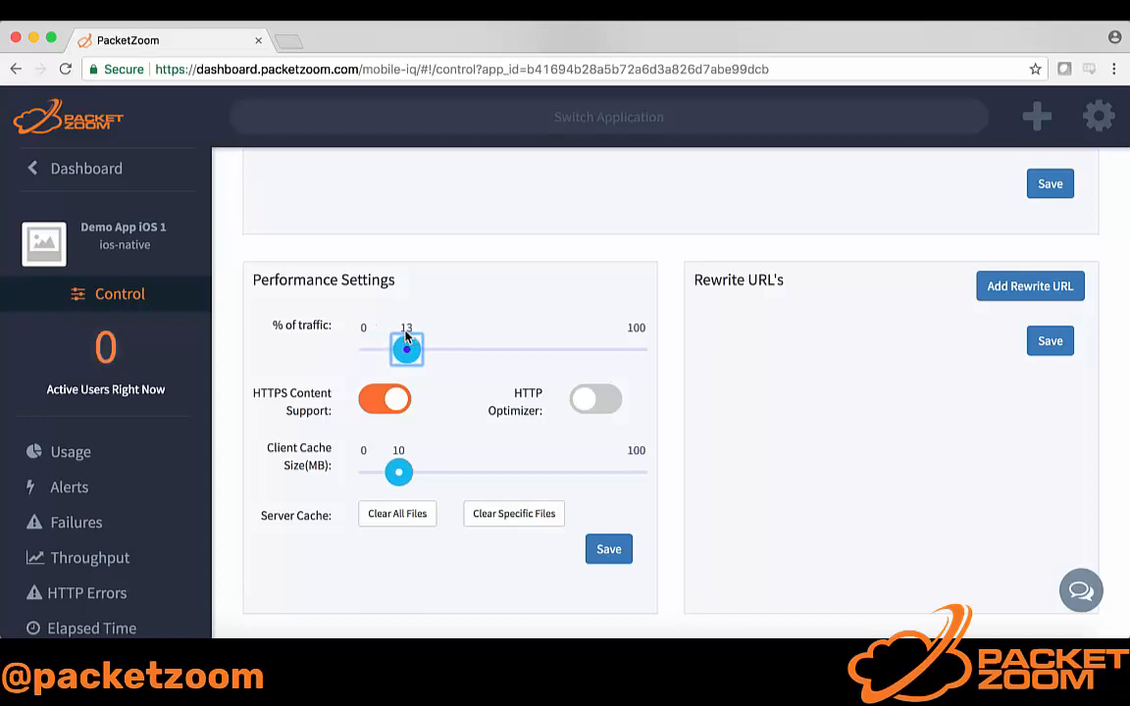
{"action": "left_click_drag", "start_coordinate": [406, 335], "coordinate": [262, 357]}
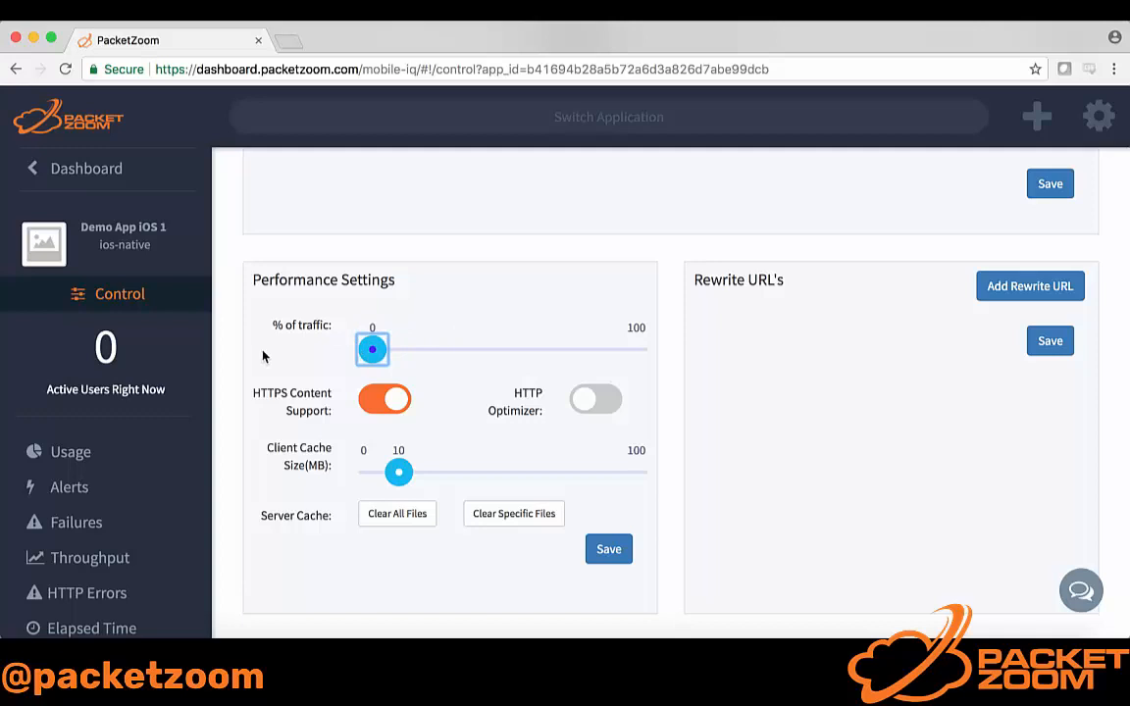
{"action": "left_click_drag", "start_coordinate": [381, 355], "coordinate": [668, 335]}
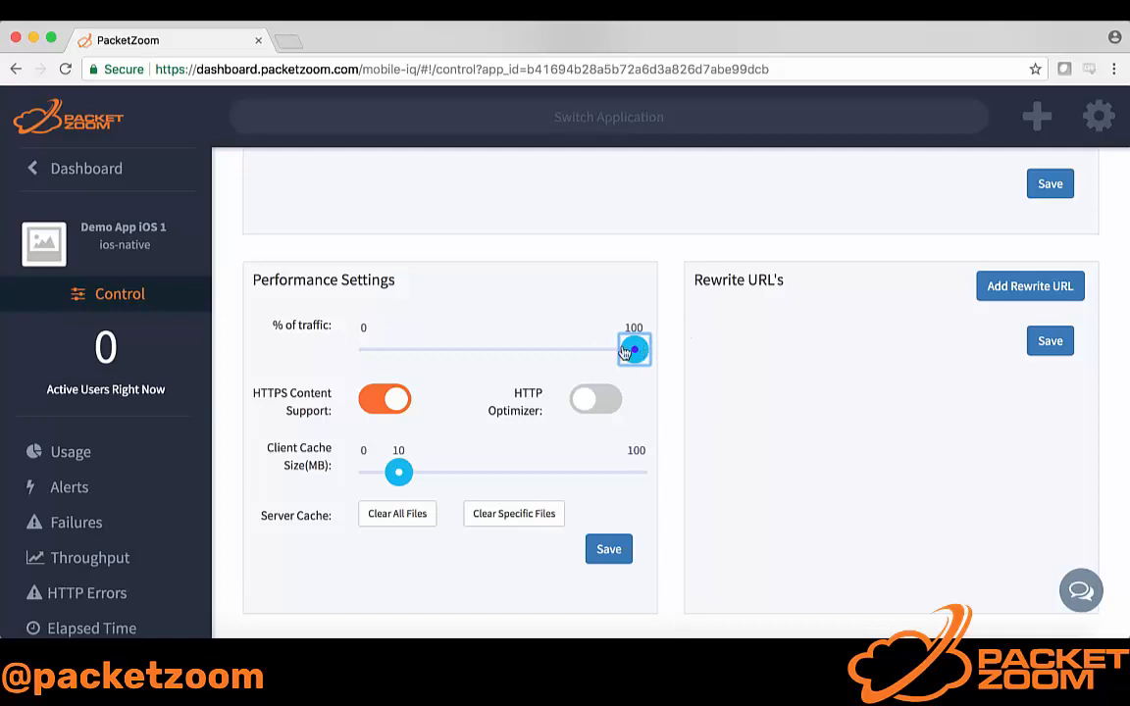
- Set the percentage of traffic to 50 and the client cache size to 8 MB
{"action": "left_click_drag", "start_coordinate": [633, 350], "coordinate": [506, 366]}
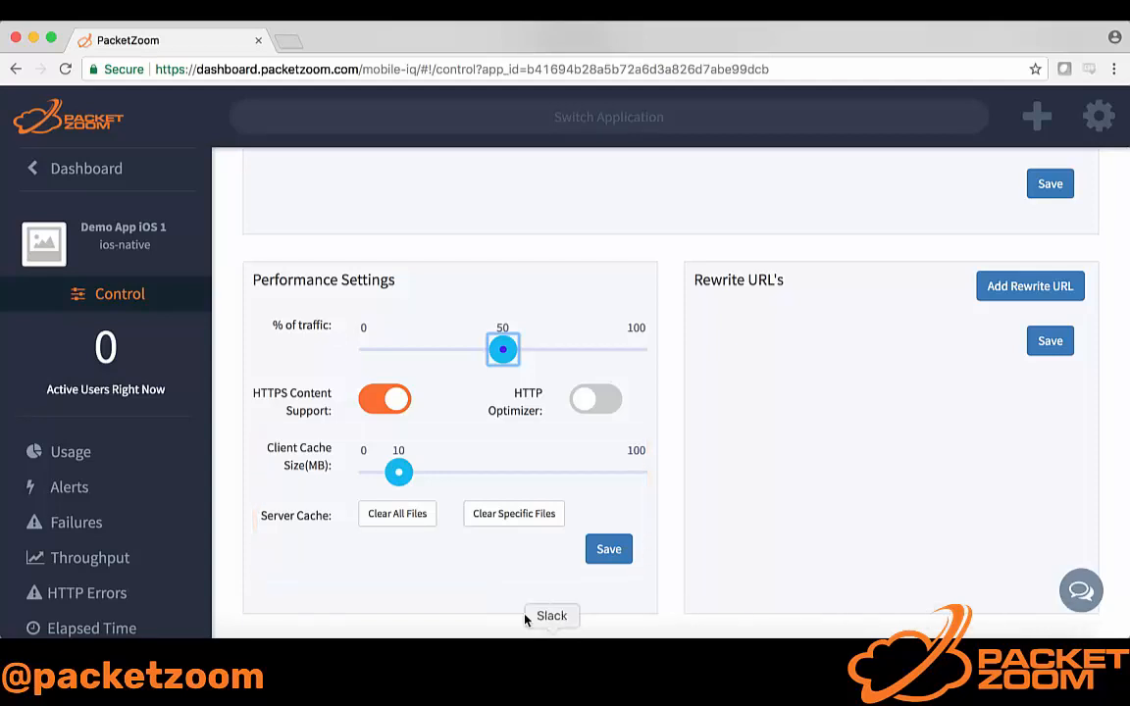
{"action": "mouse_move", "coordinate": [397, 474]}
{"action": "left_mouse_down"}
{"action": "mouse_move", "coordinate": [474, 487]}
{"action": "mouse_move", "coordinate": [552, 480]}
{"action": "mouse_move", "coordinate": [395, 493]}
{"action": "left_mouse_up"}
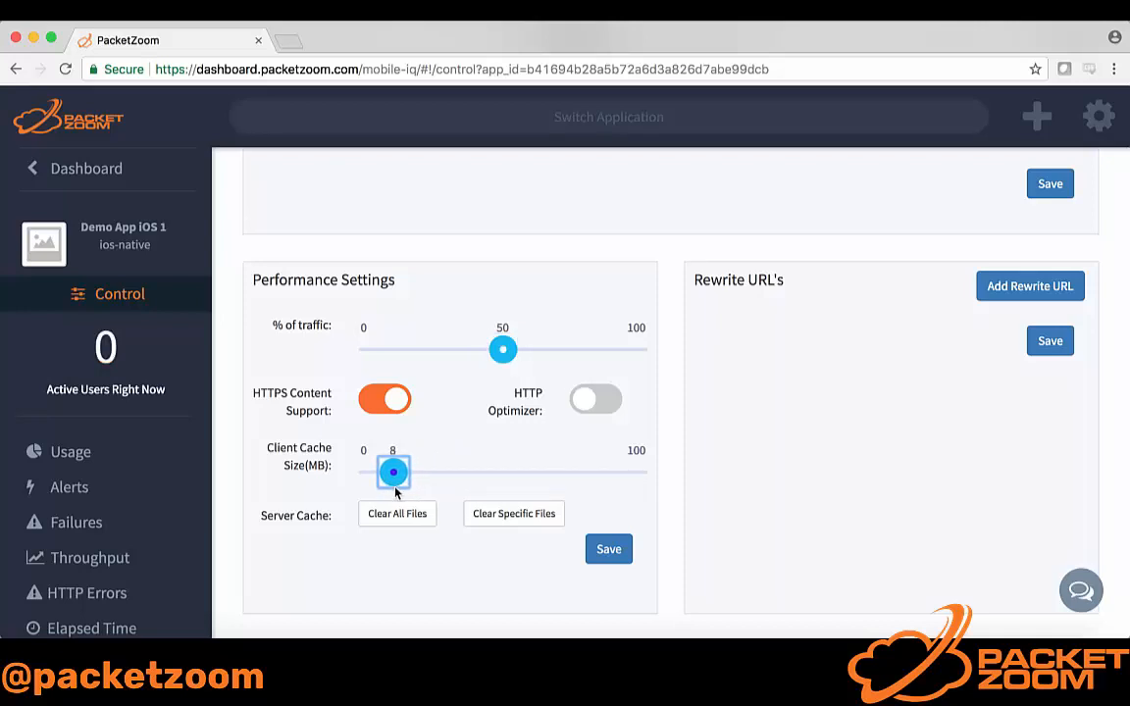
- Examine the server cache options for clearing all files and specific files, dismissing both without clearing anything
{"action": "left_click", "coordinate": [398, 530]}
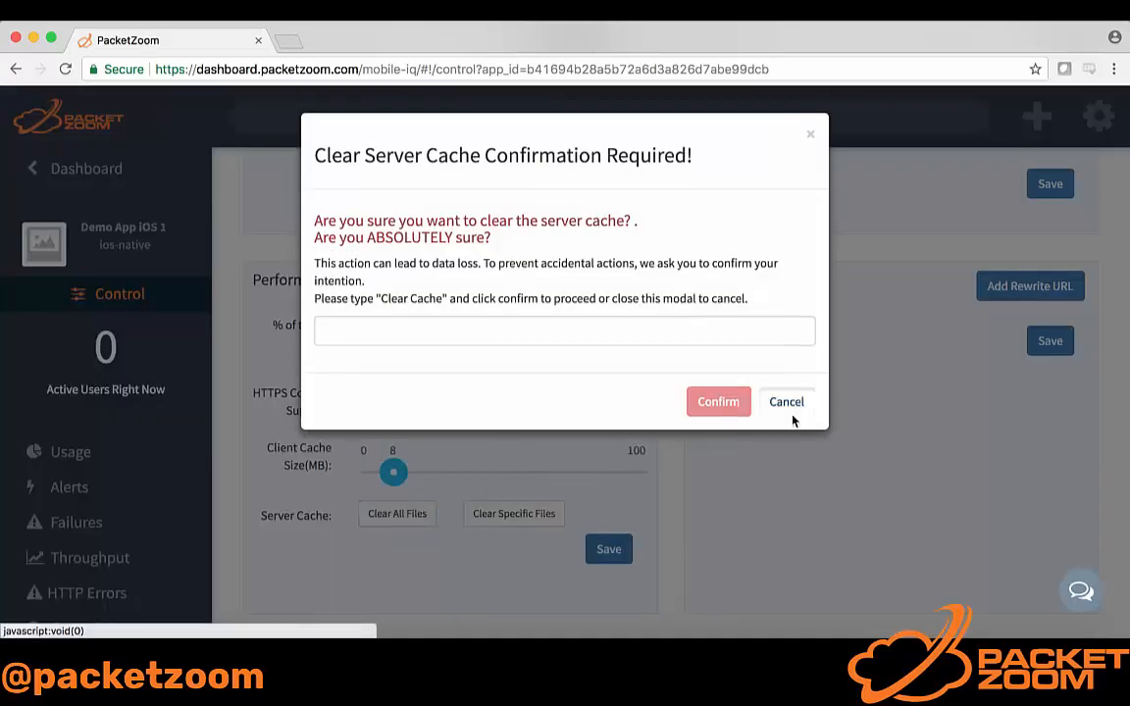
{"action": "left_click", "coordinate": [790, 410]}
{"action": "left_click", "coordinate": [504, 522]}
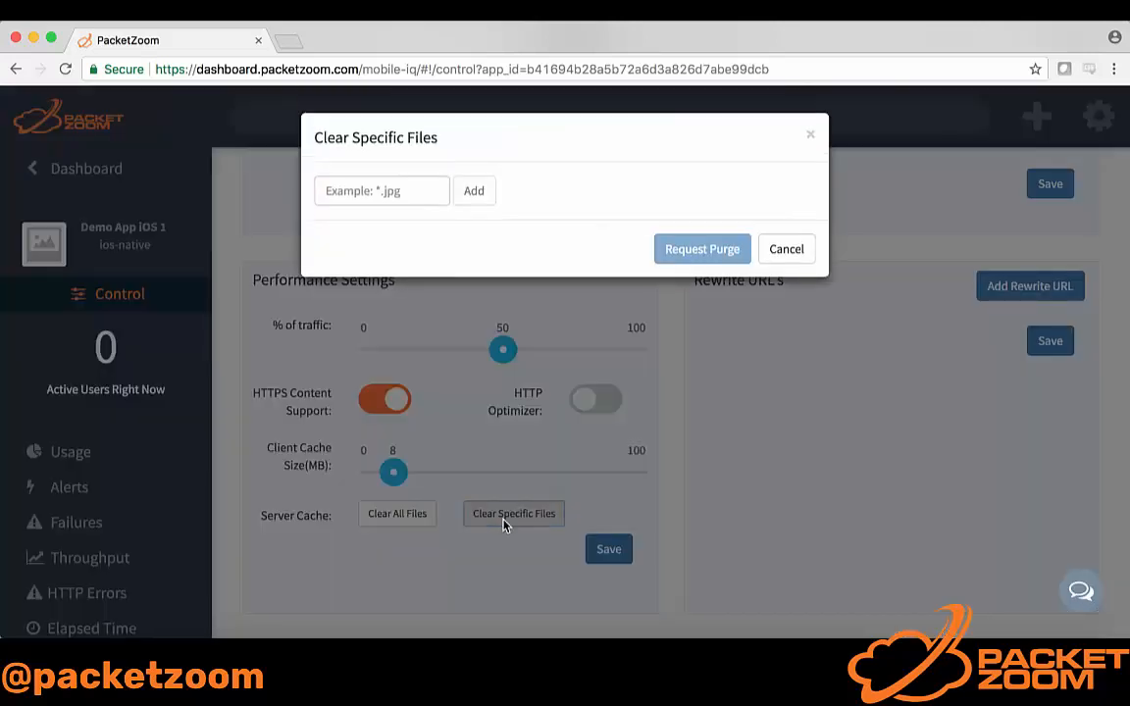
{"action": "left_click", "coordinate": [787, 259]}
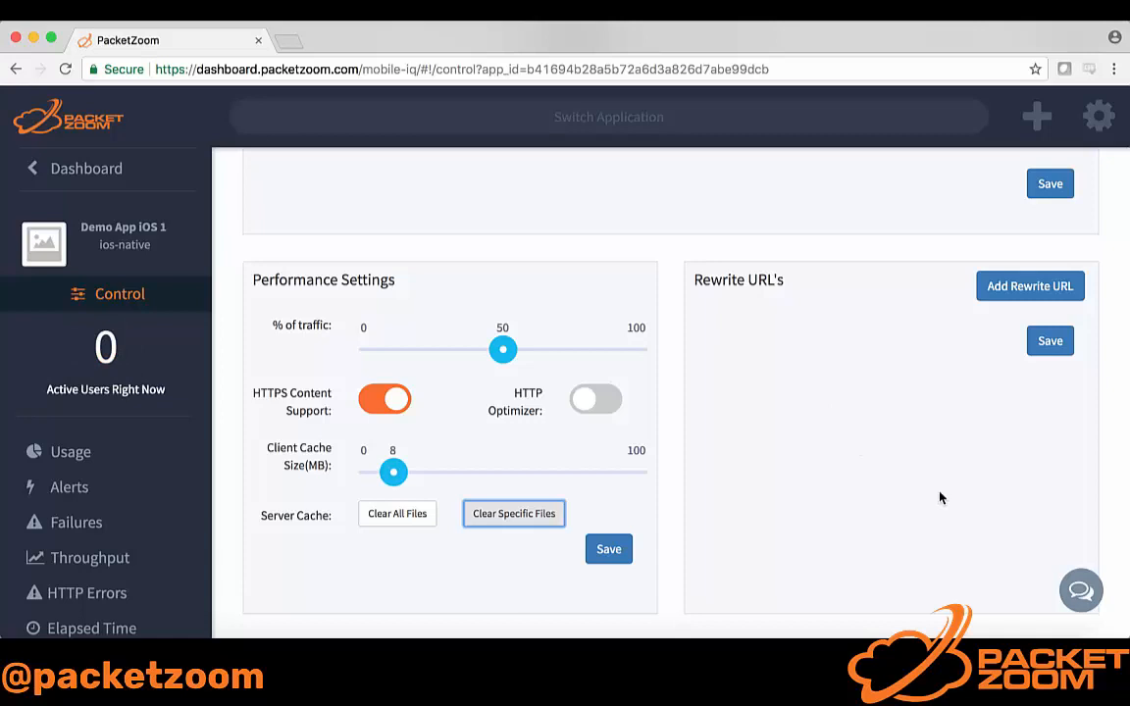
- Enable the HTTP Optimizer in the performance settings
{"action": "left_click", "coordinate": [592, 402]}
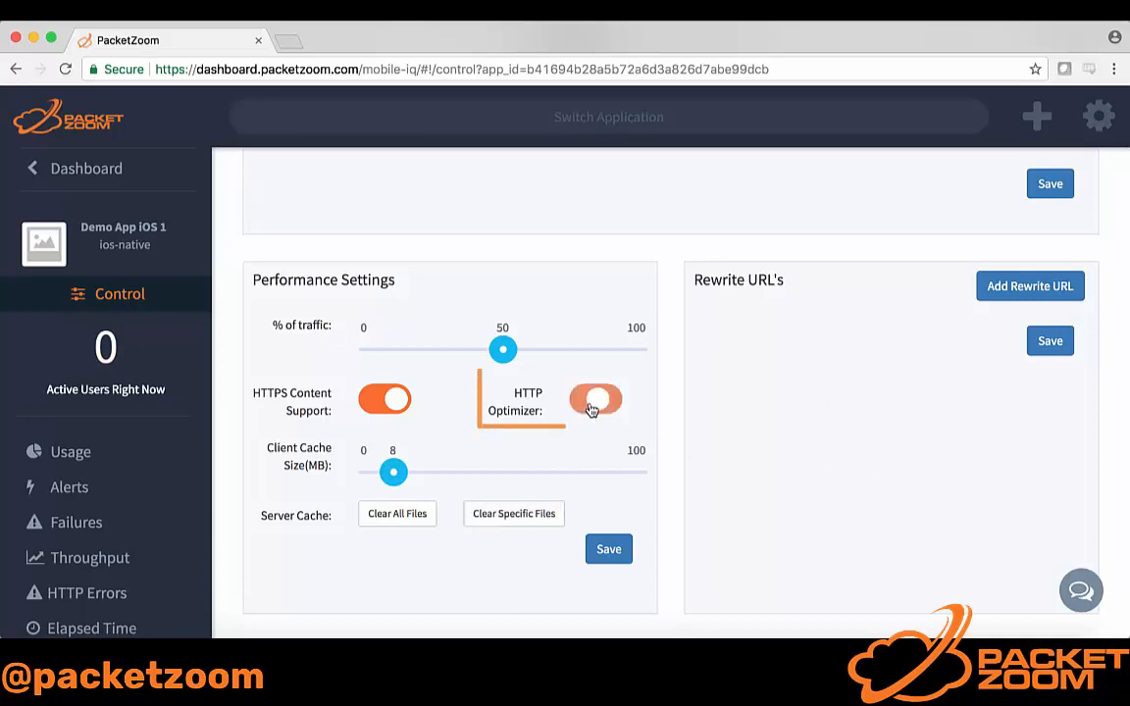